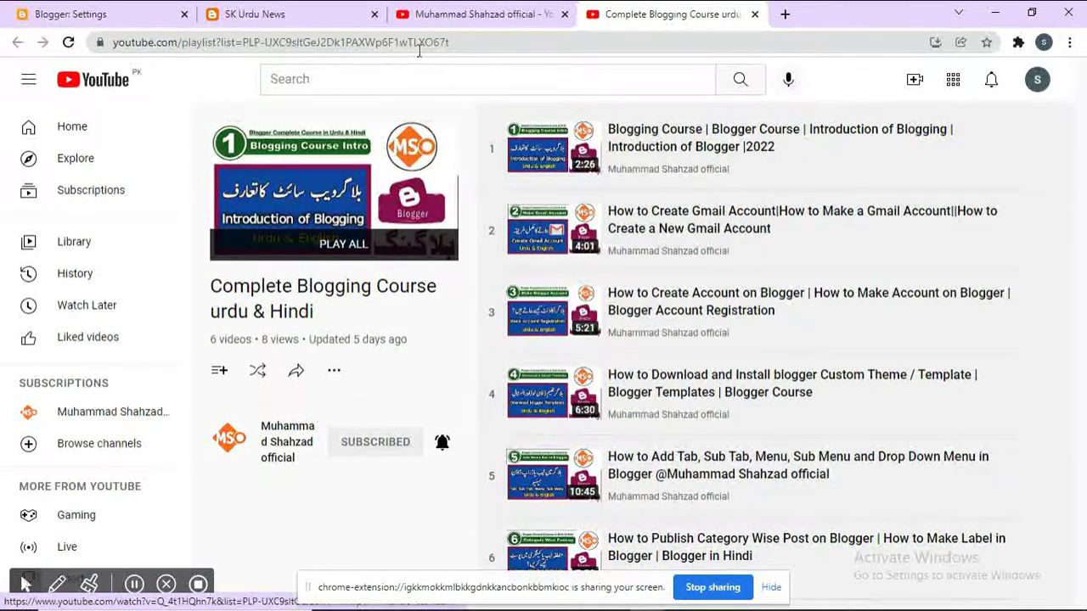
Switch to the Blogger settings and save the blog title as "SK Urdu News" in the Basic section
left_click(287, 10)
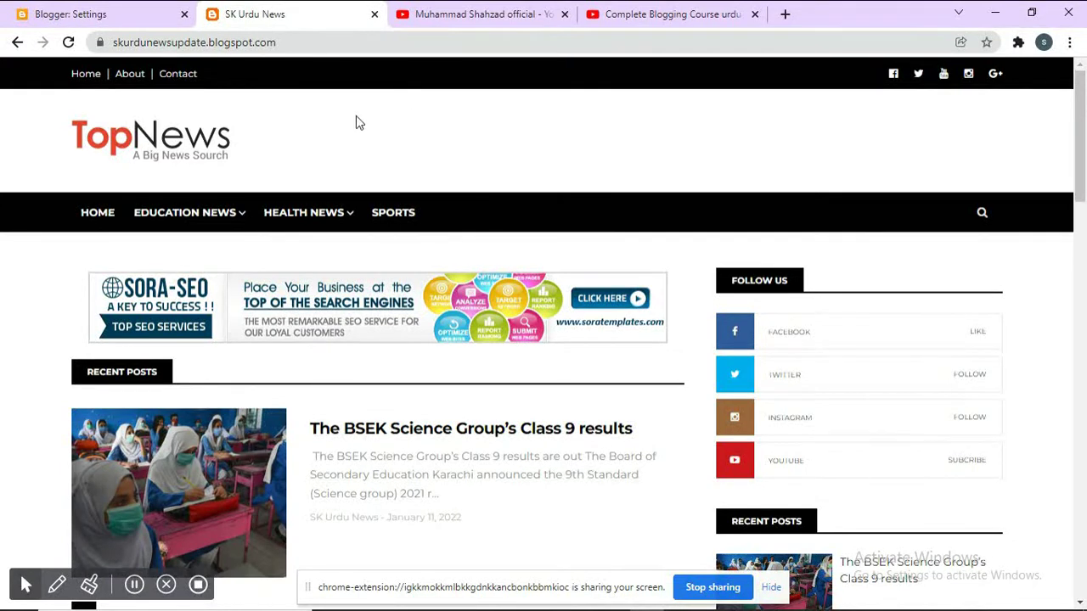
left_click(118, 14)
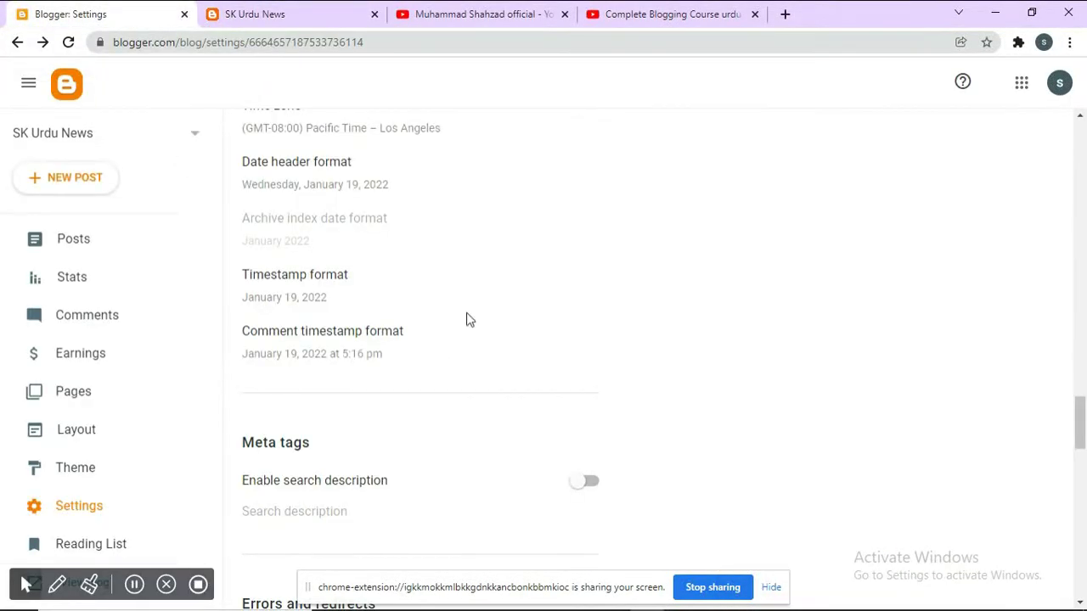
left_click_drag(1083, 390, 1083, 123)
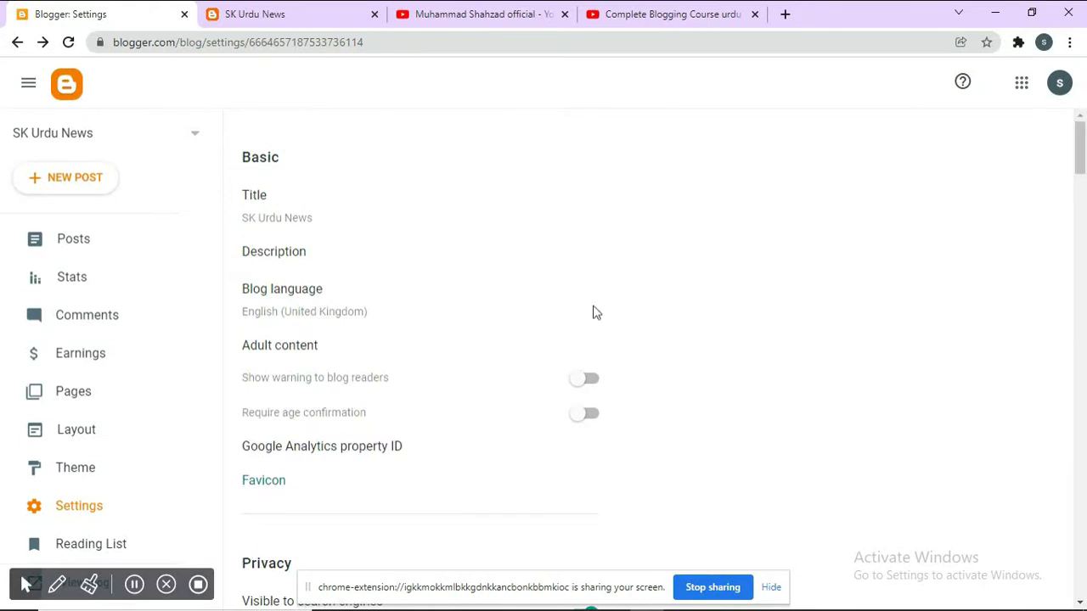
left_click(76, 509)
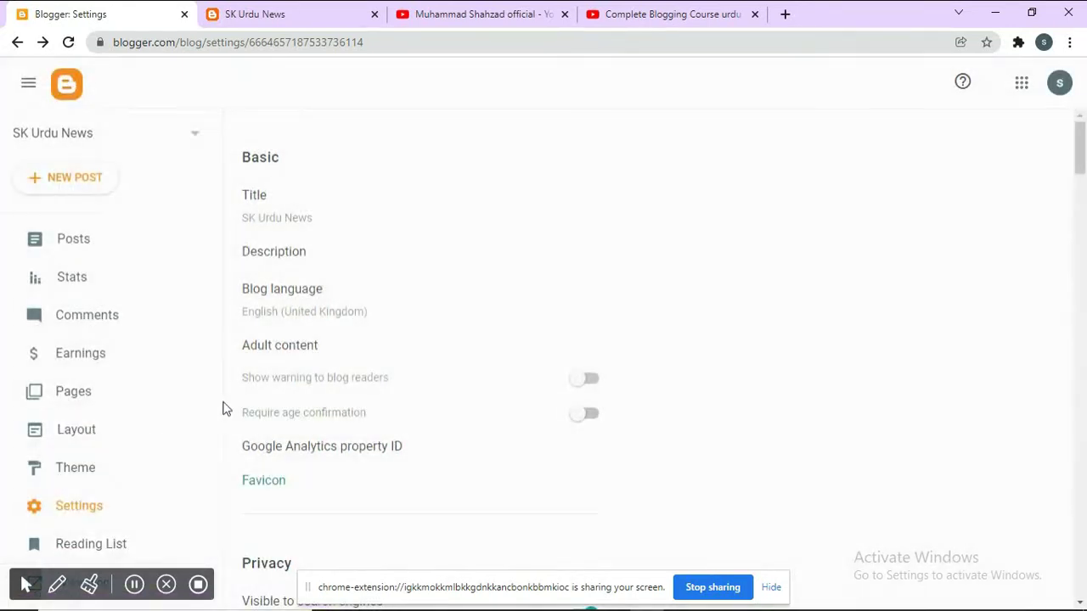
left_click(263, 217)
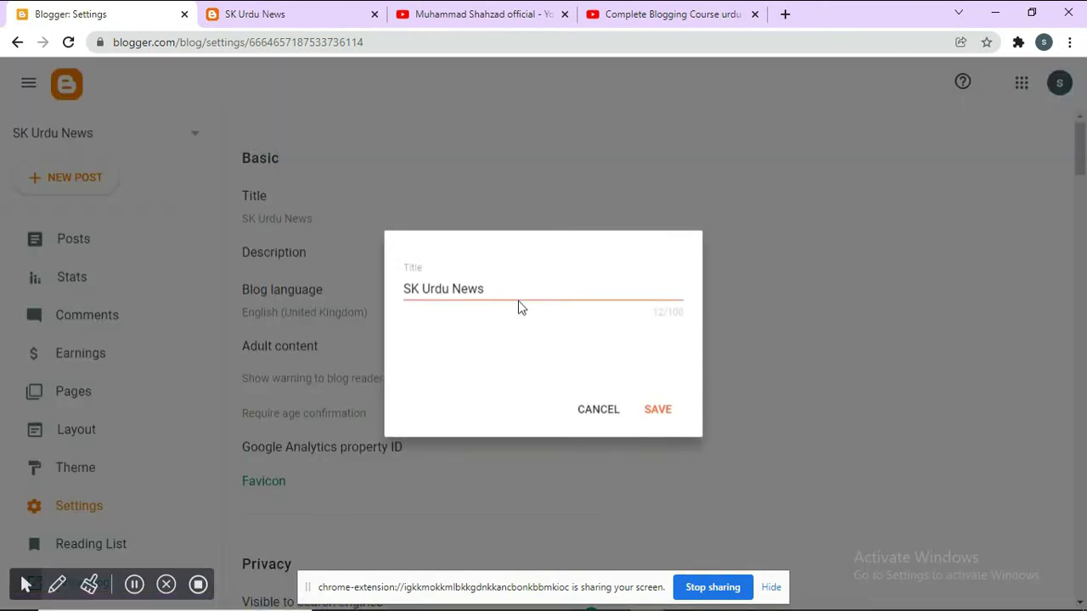
left_click(658, 410)
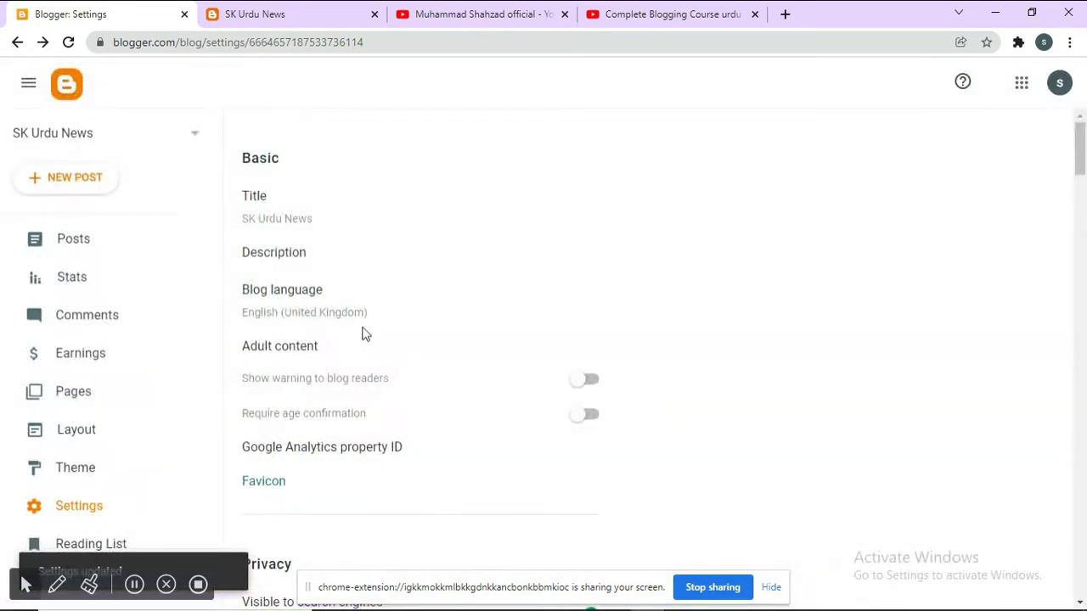
Open the blog description for editing and copy the paragraph under DISCRIPTION from the Word document
left_click(265, 255)
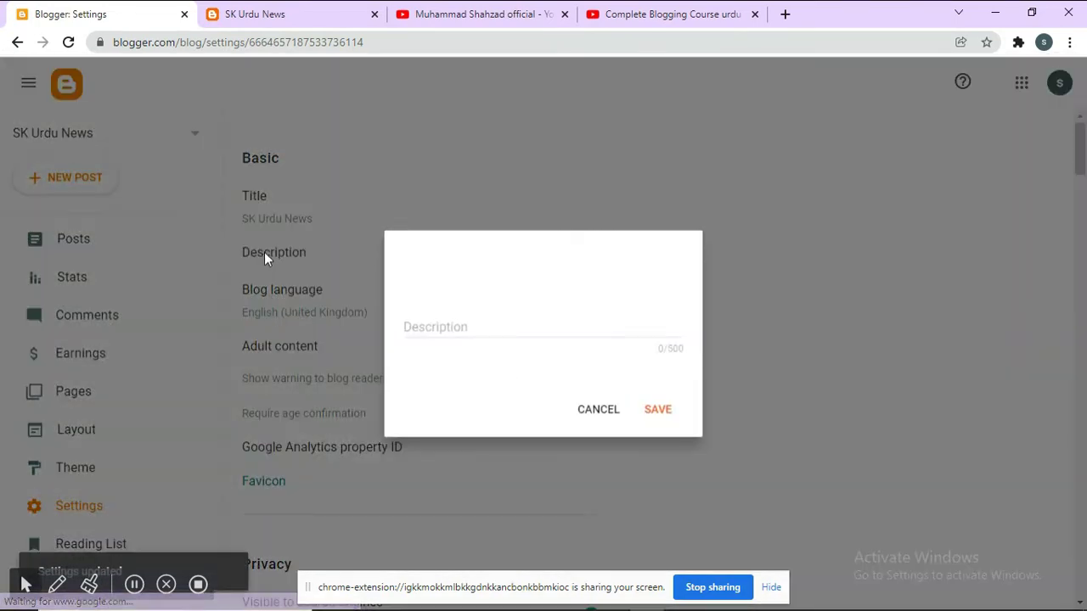
left_click(442, 325)
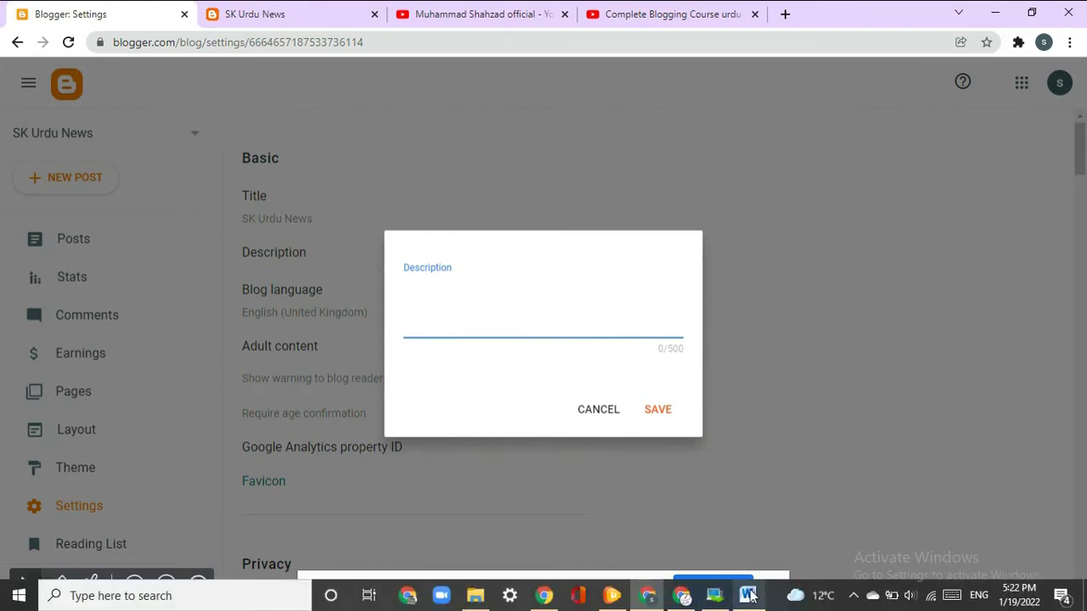
left_click(747, 595)
left_click(644, 433)
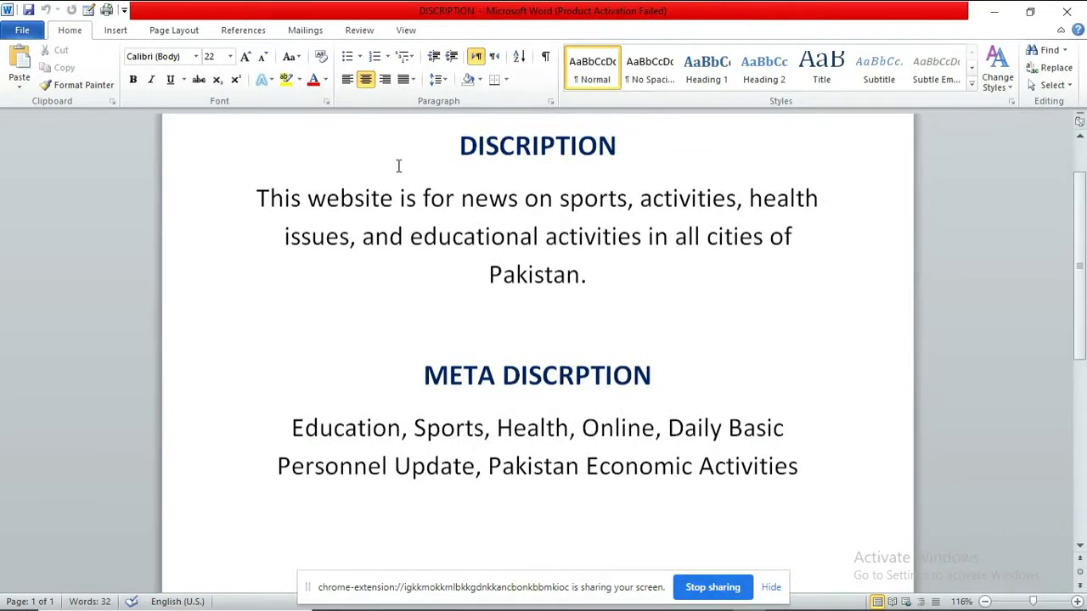
triple_click(561, 256)
right_click(560, 256)
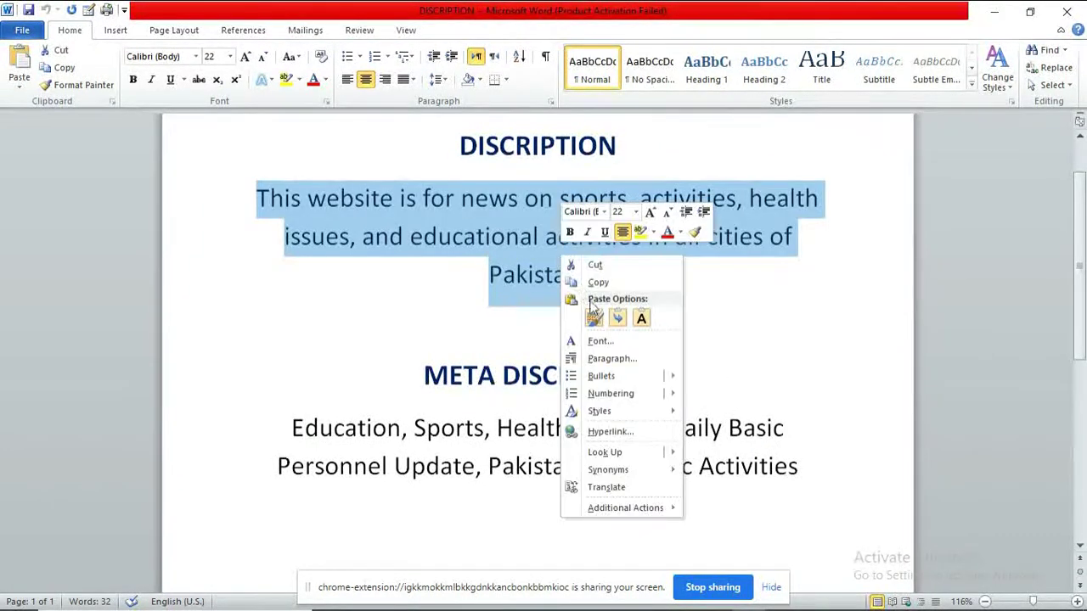
left_click(594, 282)
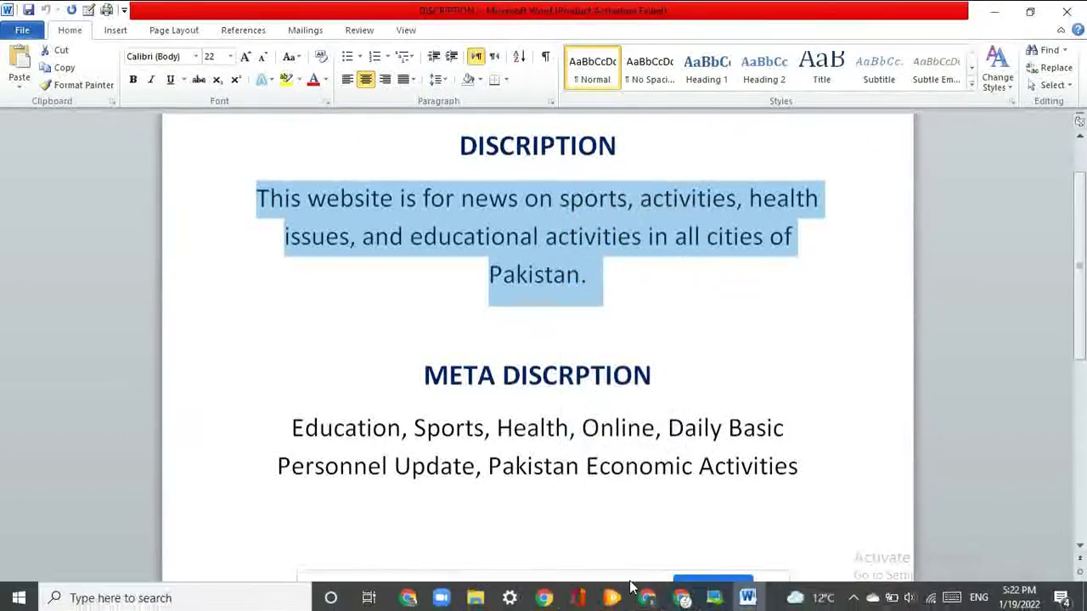
Paste the copied news, sports, health and education text into Blogger as the blog description and save it
left_click(647, 600)
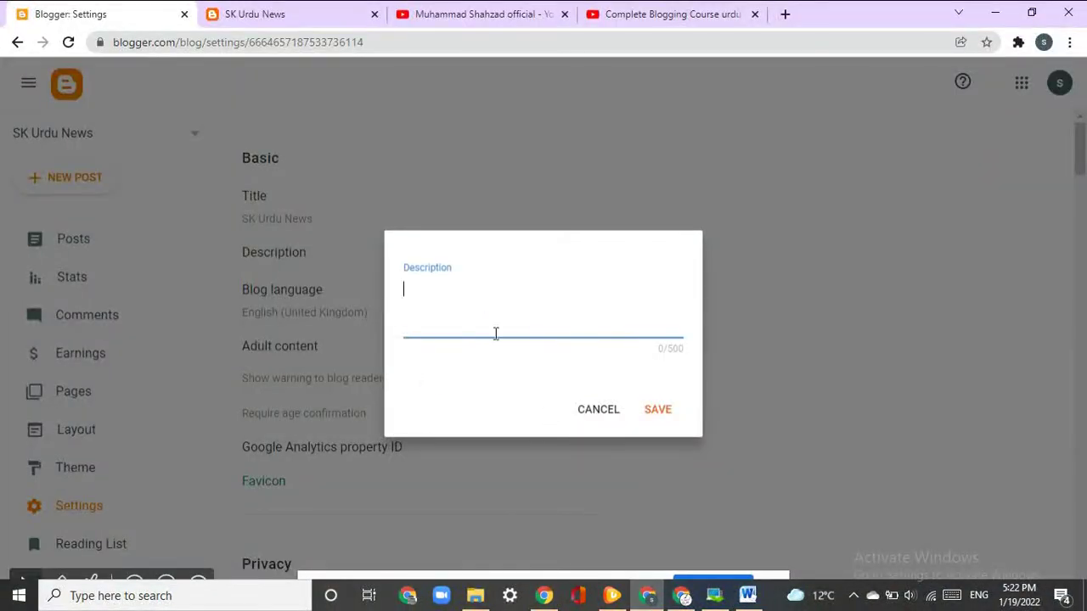
right_click(434, 294)
left_click(466, 420)
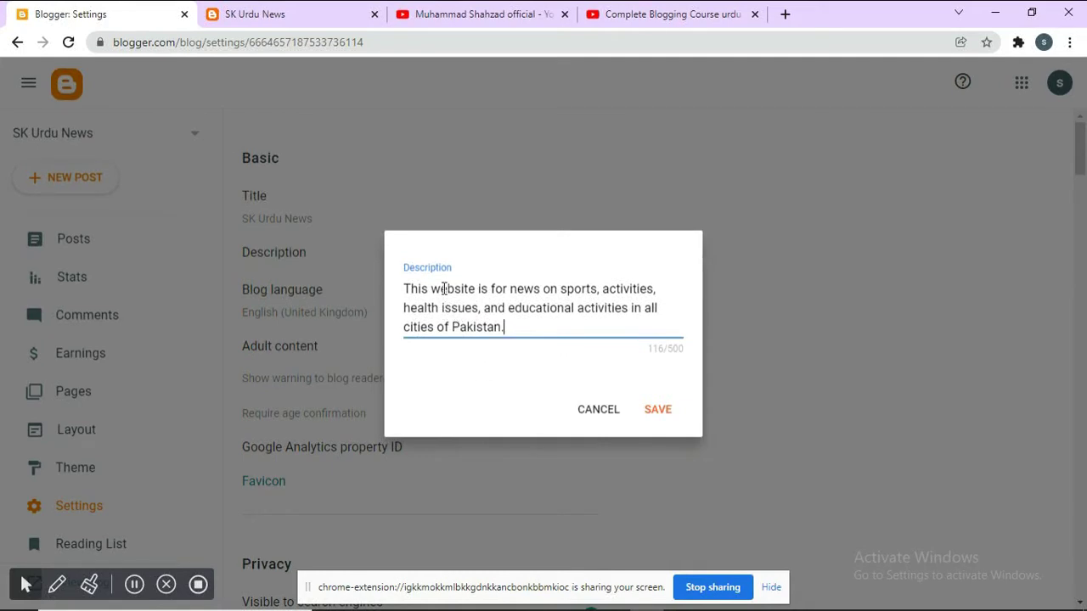
left_click(657, 411)
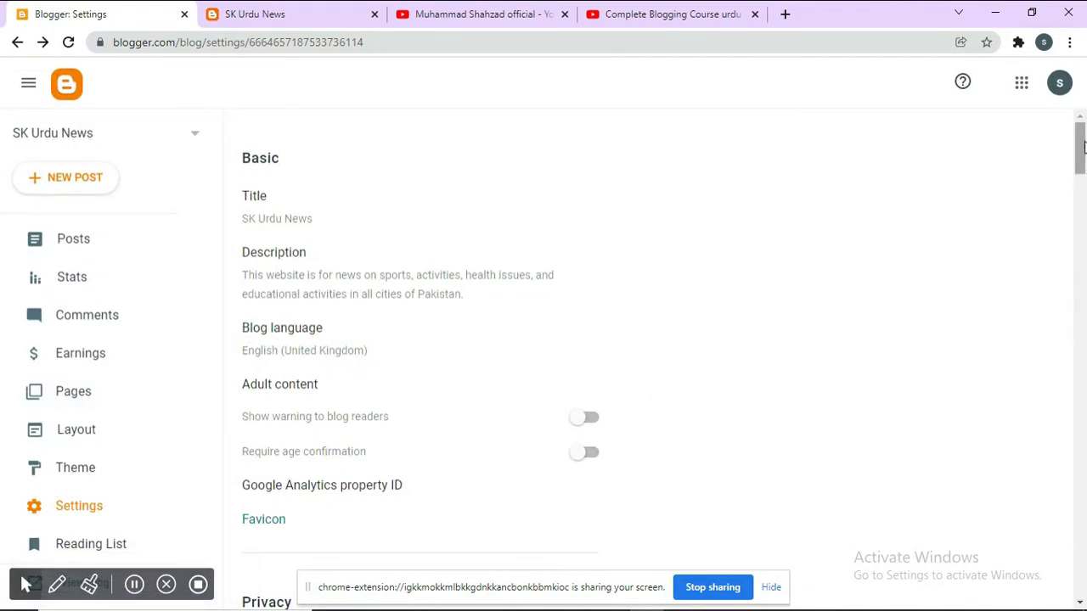
Search Google for "sma tv" in a new browser tab and highlight the description snippet of the samaa.tv result
mouse_move(1083, 144)
left_mouse_down()
mouse_move(1083, 166)
mouse_move(1081, 136)
left_mouse_up()
left_click(783, 12)
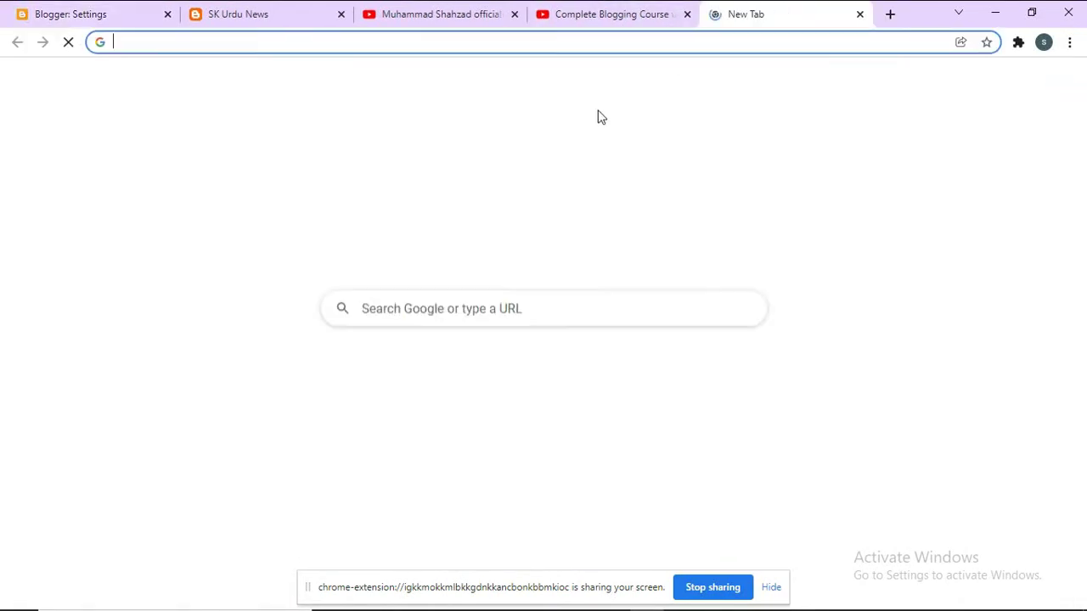
left_click(432, 315)
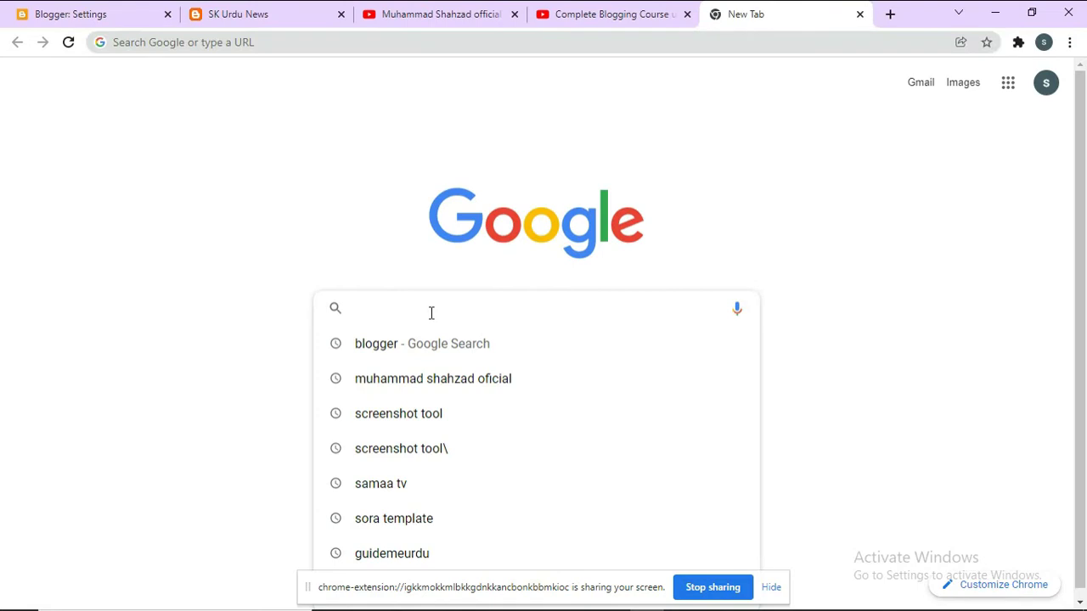
type("sma")
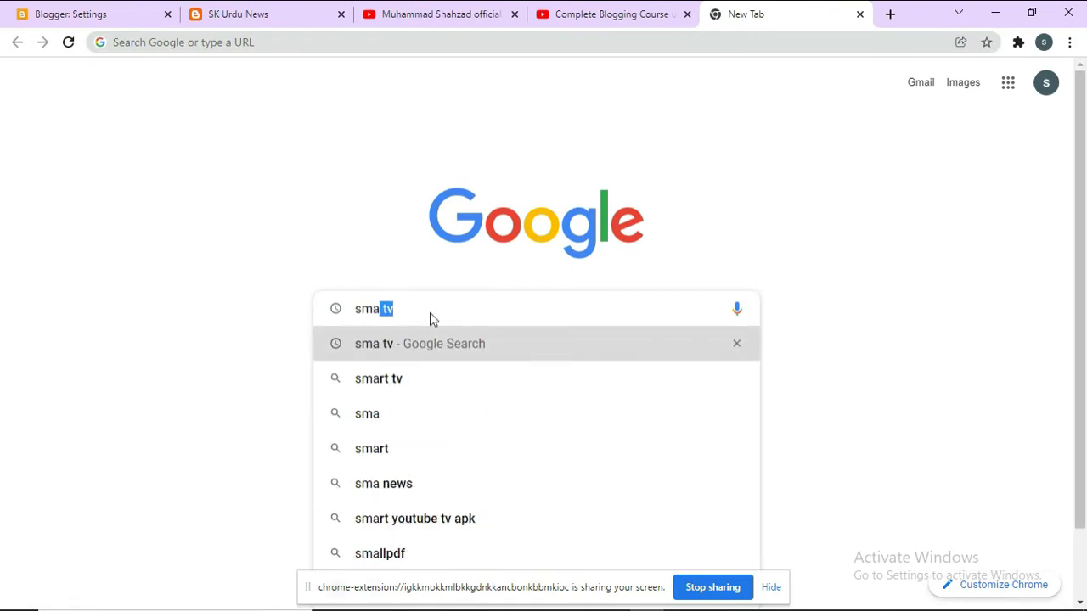
key("Return")
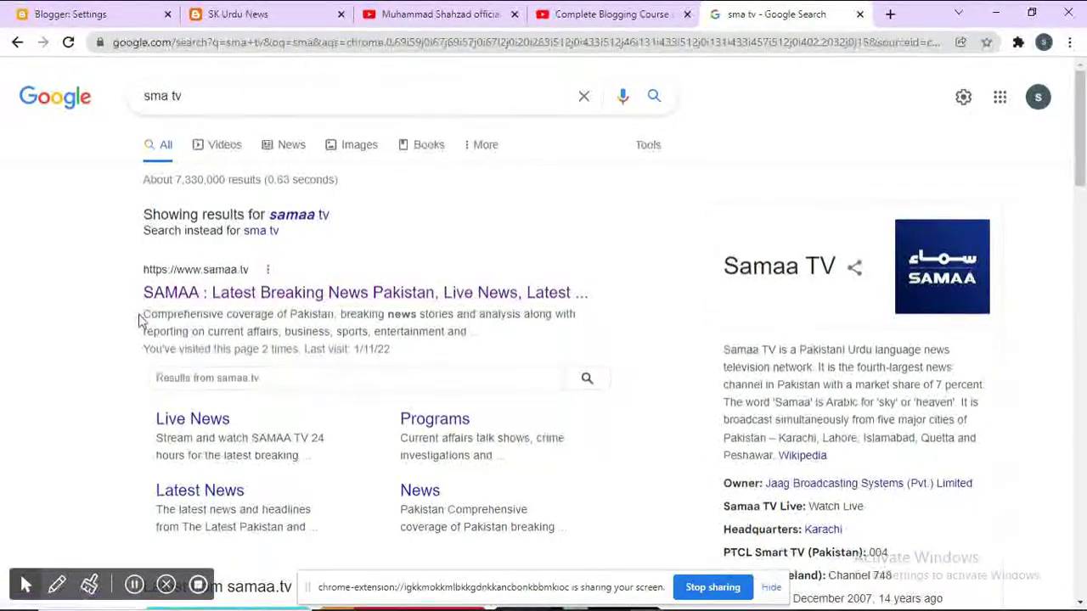
left_click_drag(146, 314, 389, 349)
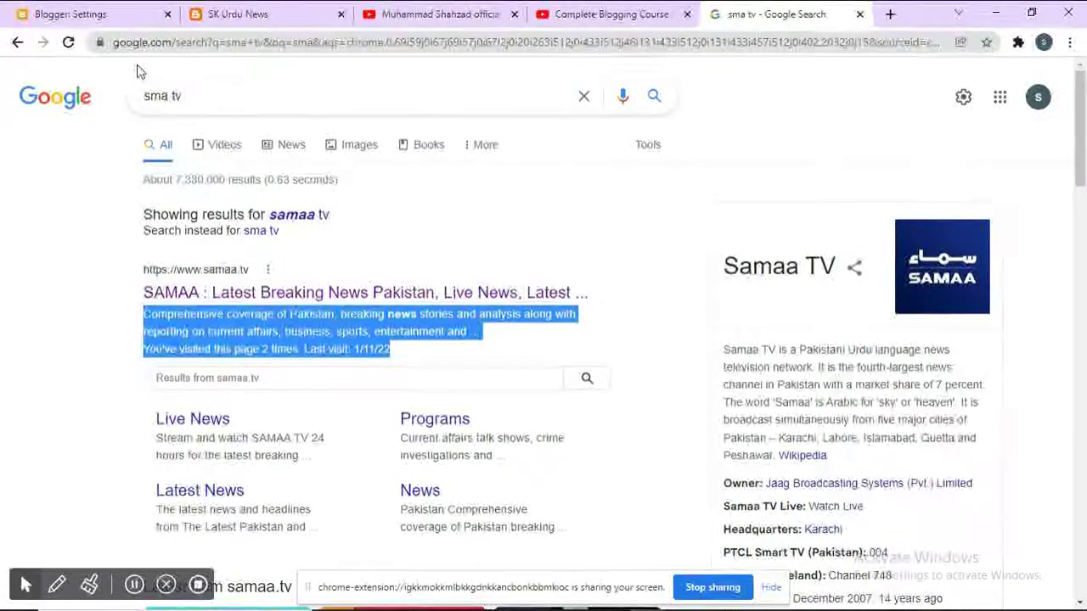
Return to the Blogger settings and go to the Meta tags section
left_click(85, 10)
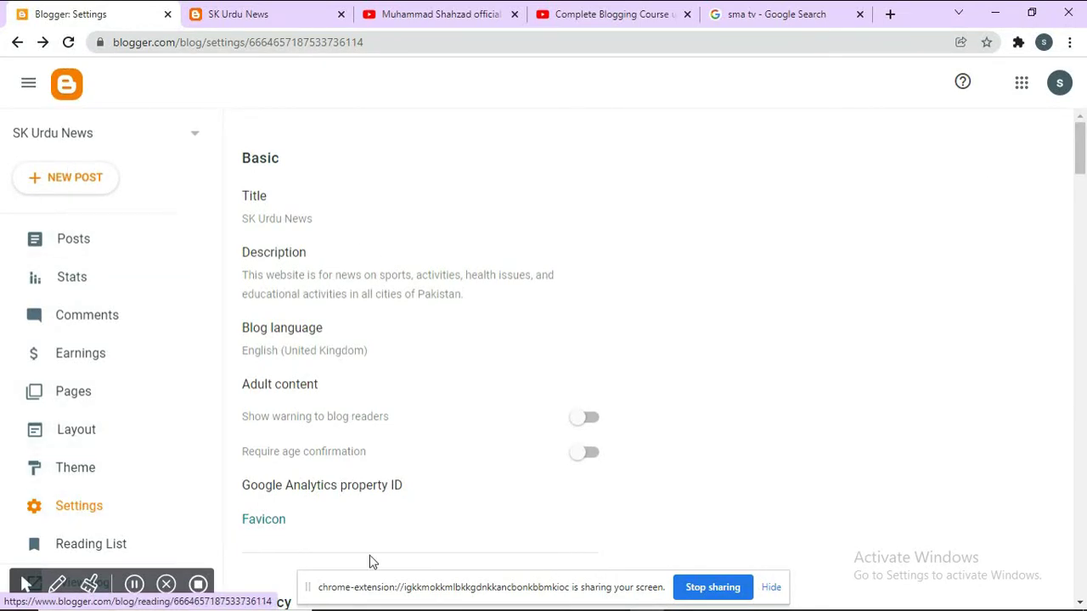
left_click_drag(1081, 153, 1083, 446)
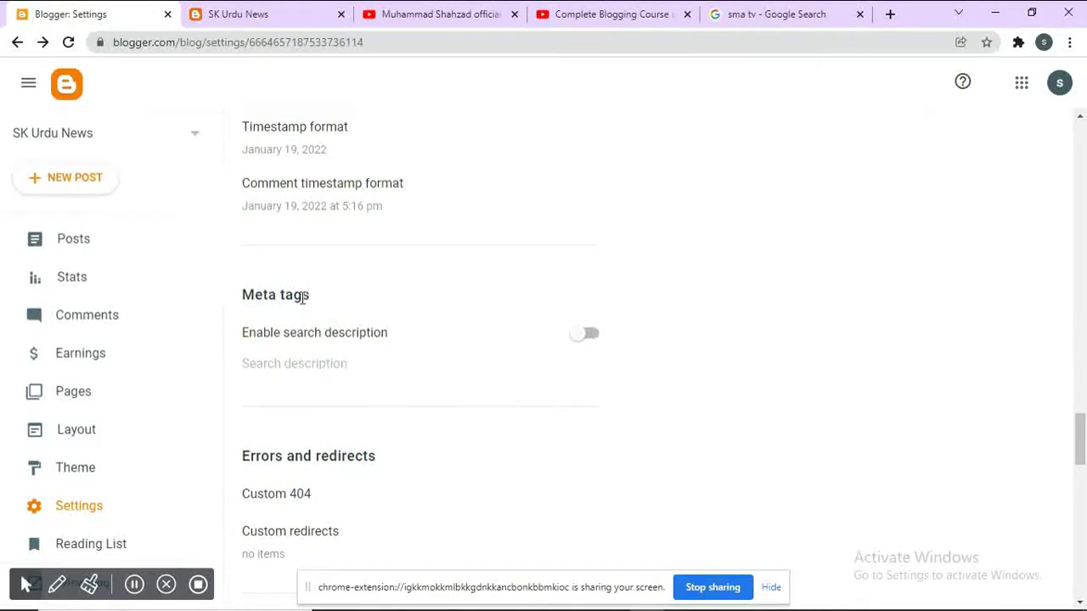
left_click(57, 585)
left_click_drag(237, 270, 259, 325)
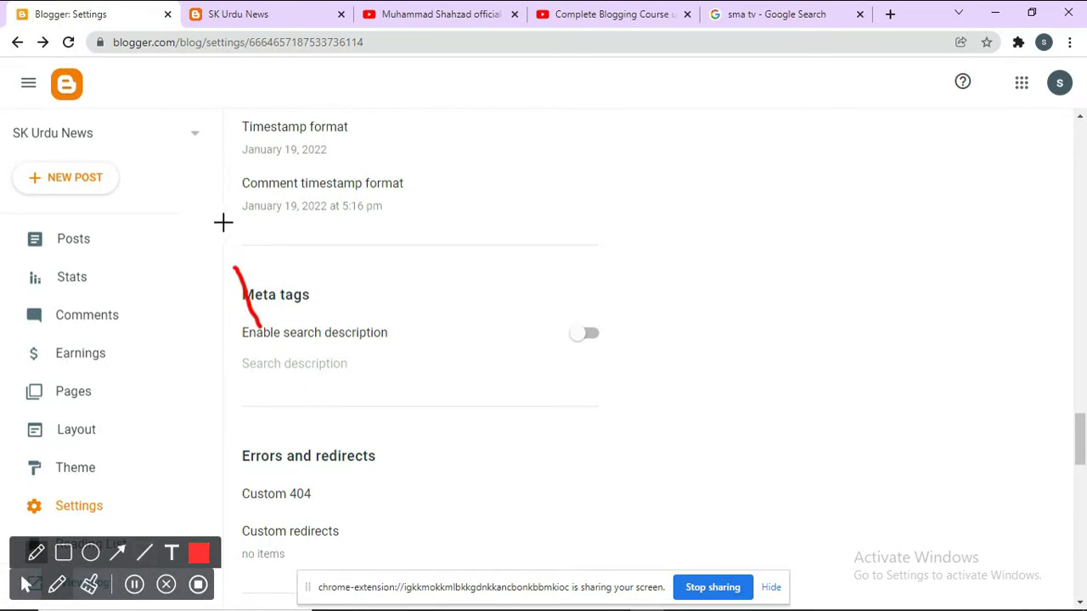
mouse_move(267, 275)
left_mouse_down()
mouse_move(232, 300)
mouse_move(383, 323)
mouse_move(280, 249)
left_mouse_up()
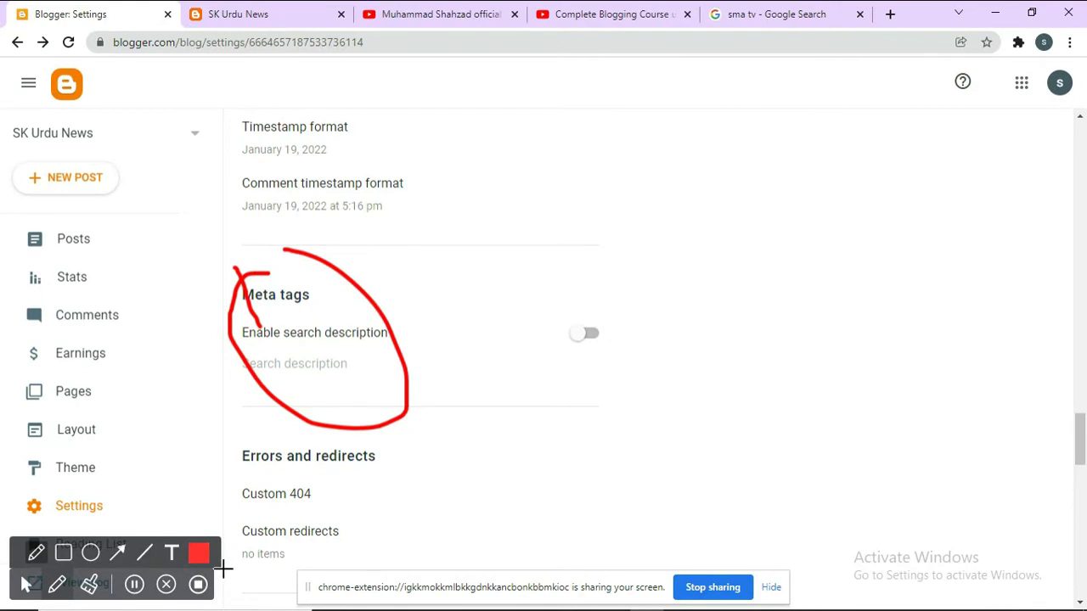
left_click(90, 584)
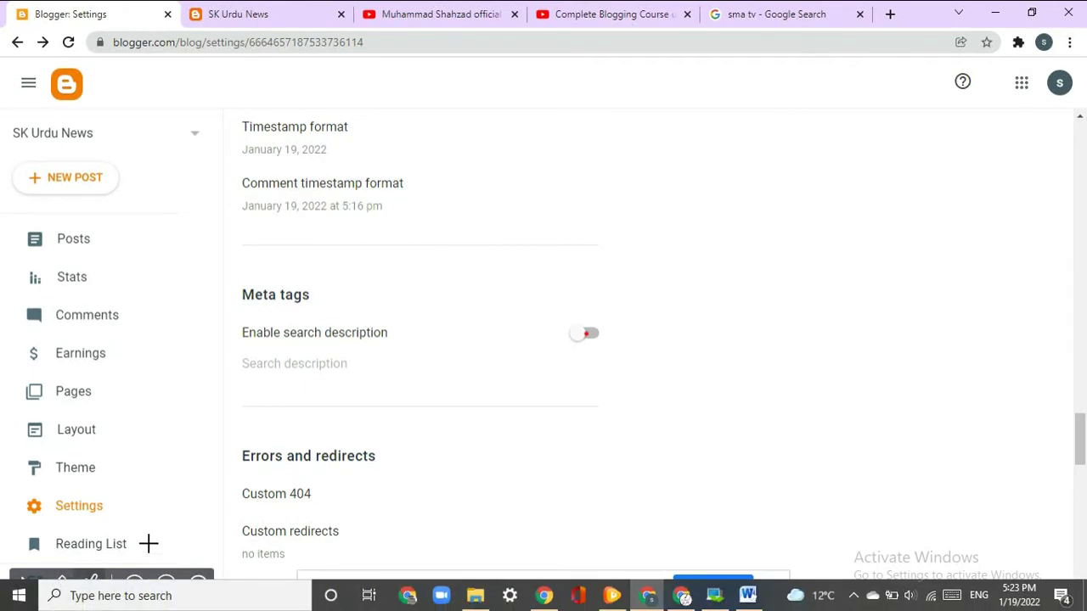
left_click(30, 586)
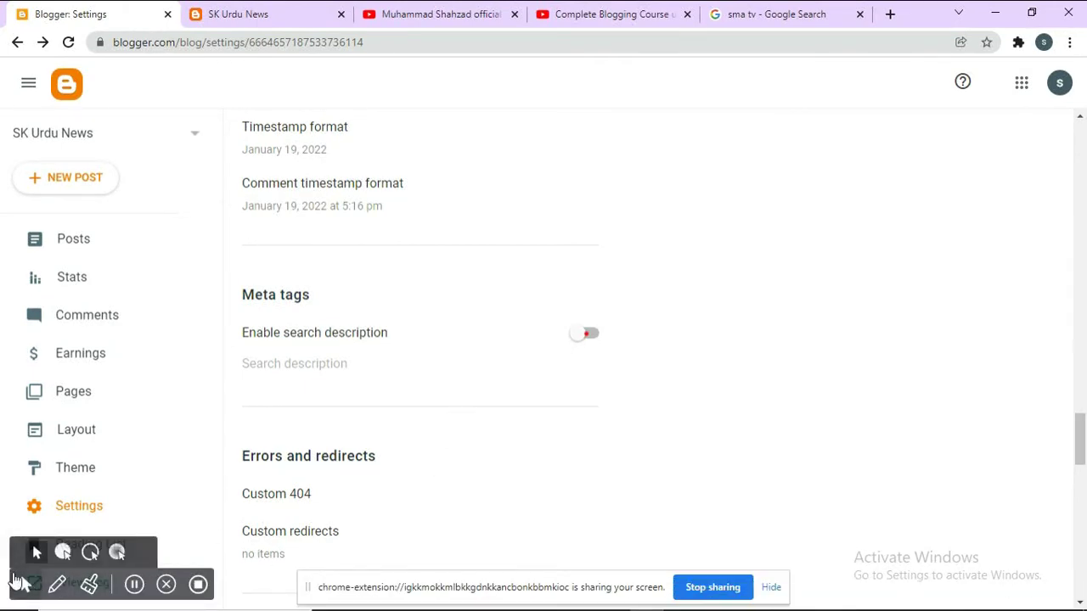
Enable the search description under Meta tags and open the search description for editing
left_click(588, 336)
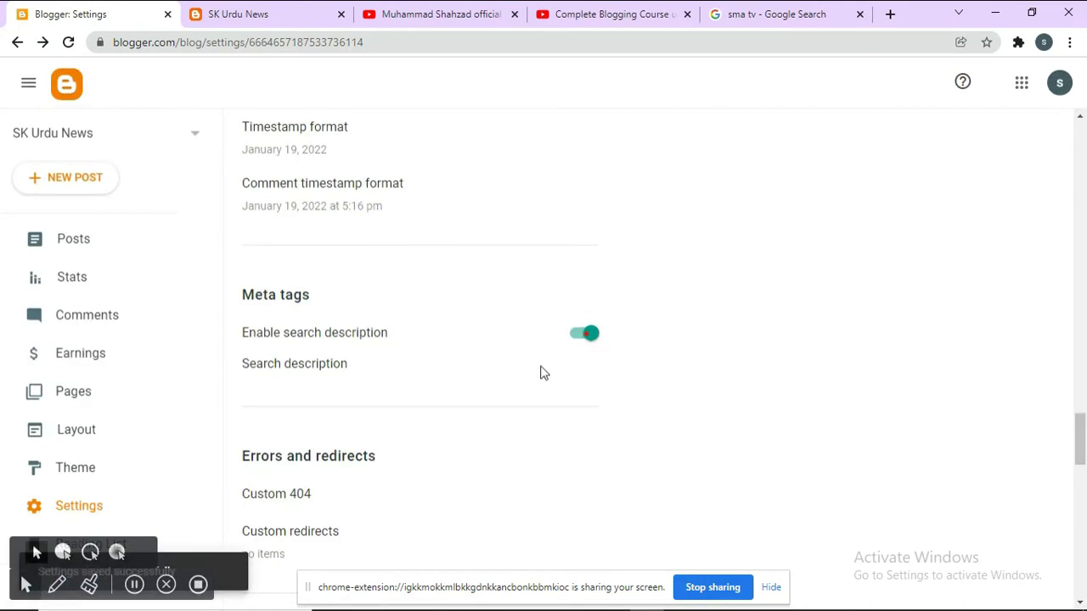
left_click(282, 368)
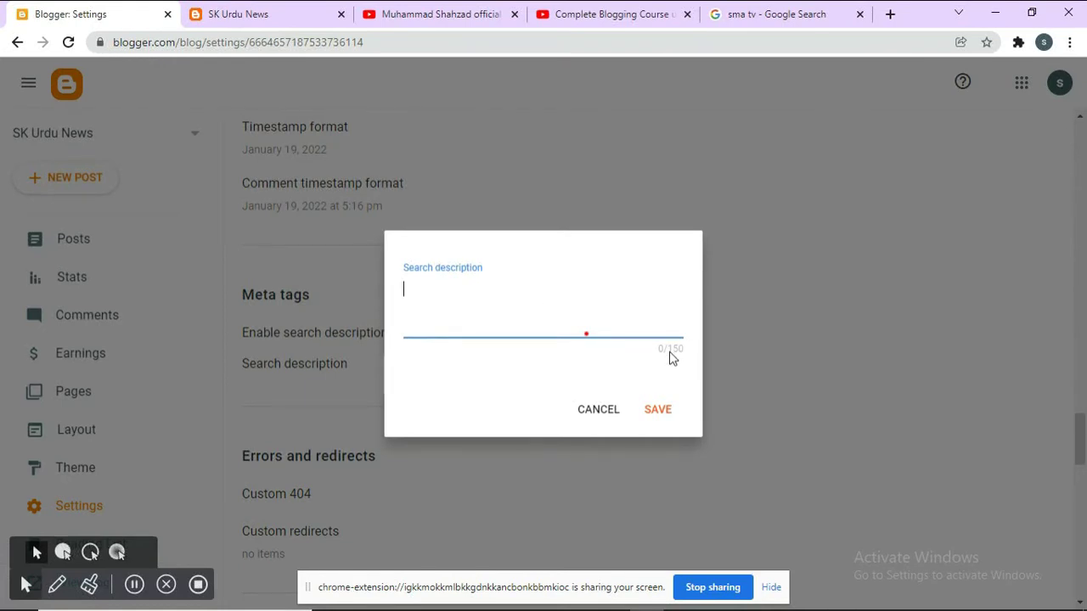
Switch to the Word document and copy the text under META DISCRPTION, from "Education" to "Pakistan Economic Activities"
left_click(748, 10)
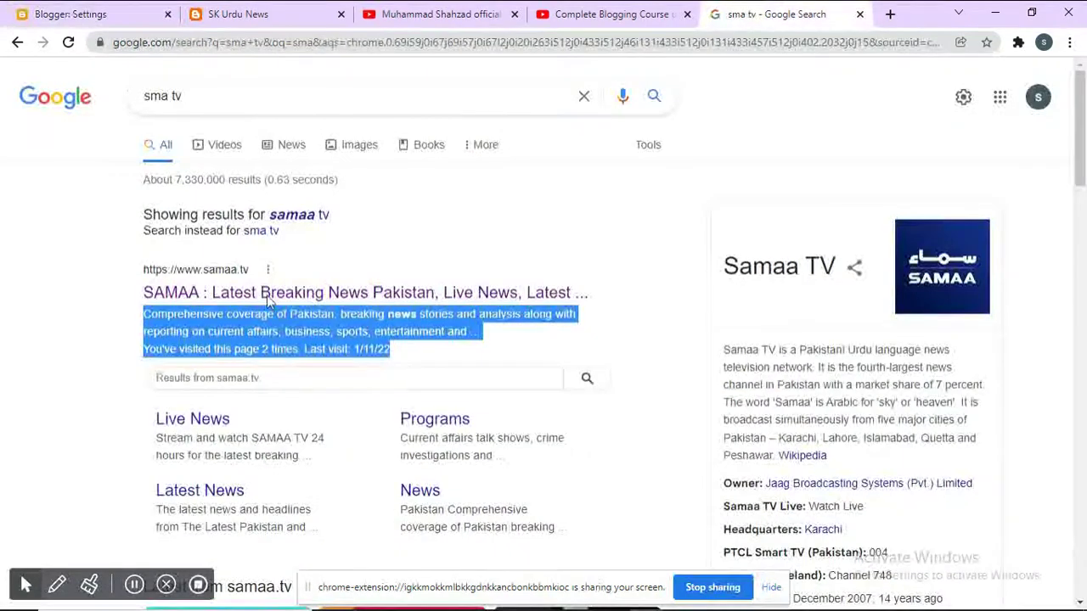
left_click(425, 10)
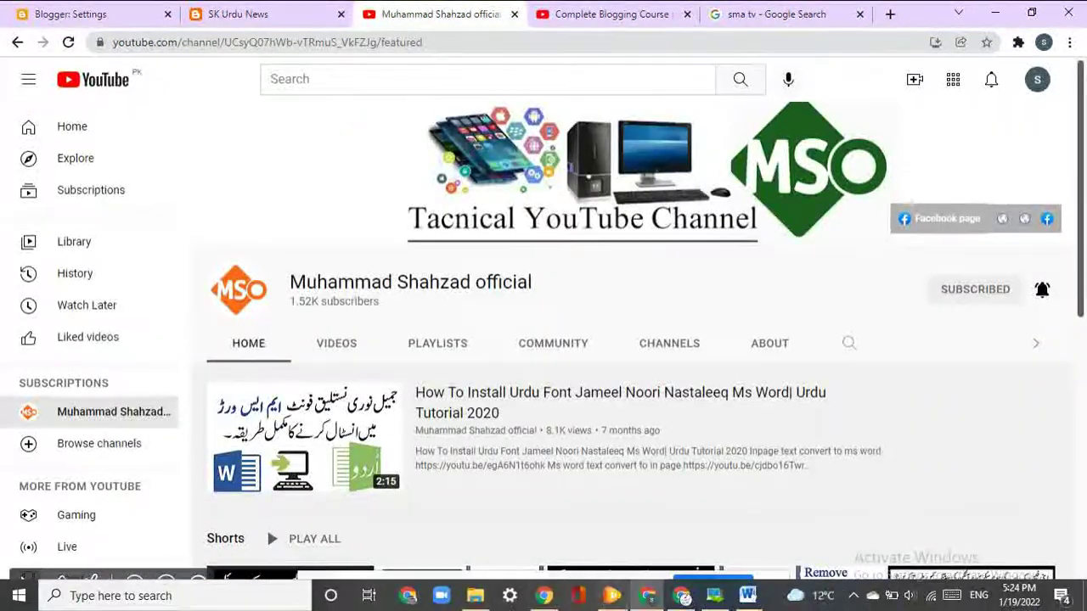
left_click(747, 596)
left_click(670, 399)
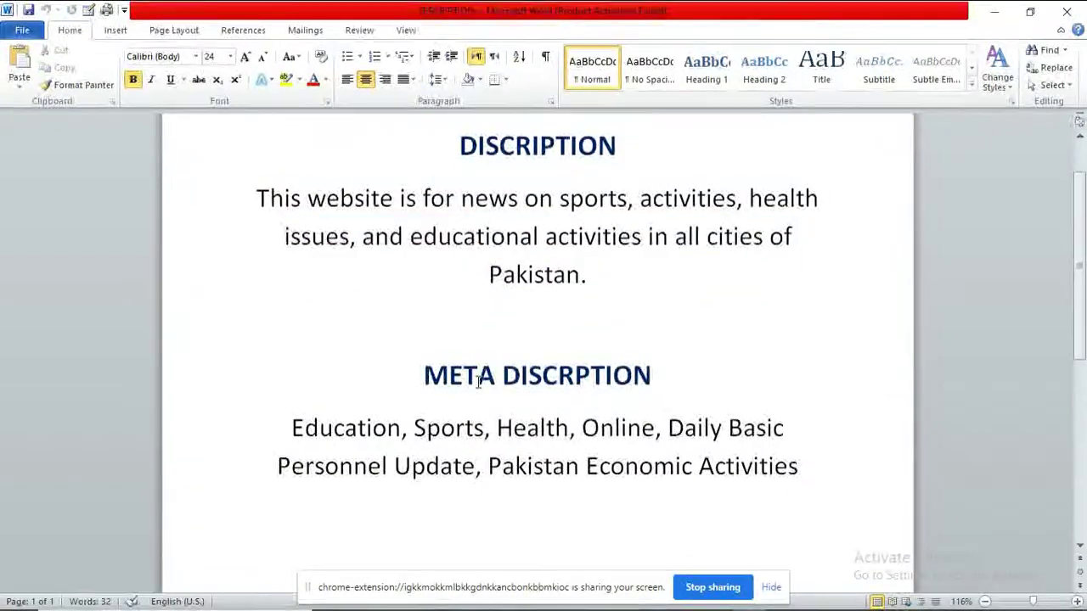
left_click_drag(292, 424, 759, 473)
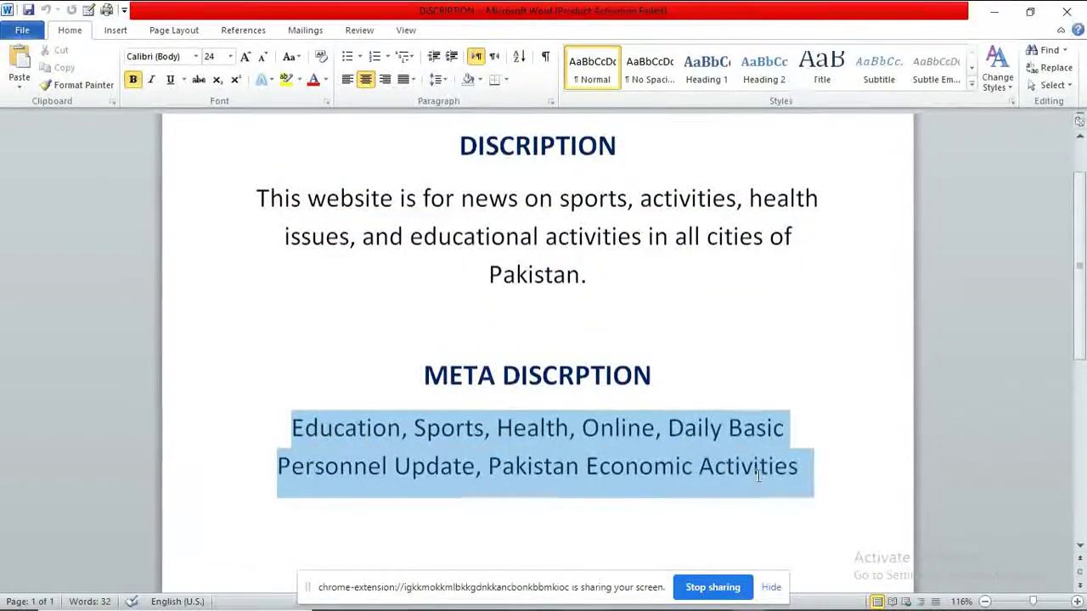
right_click(704, 461)
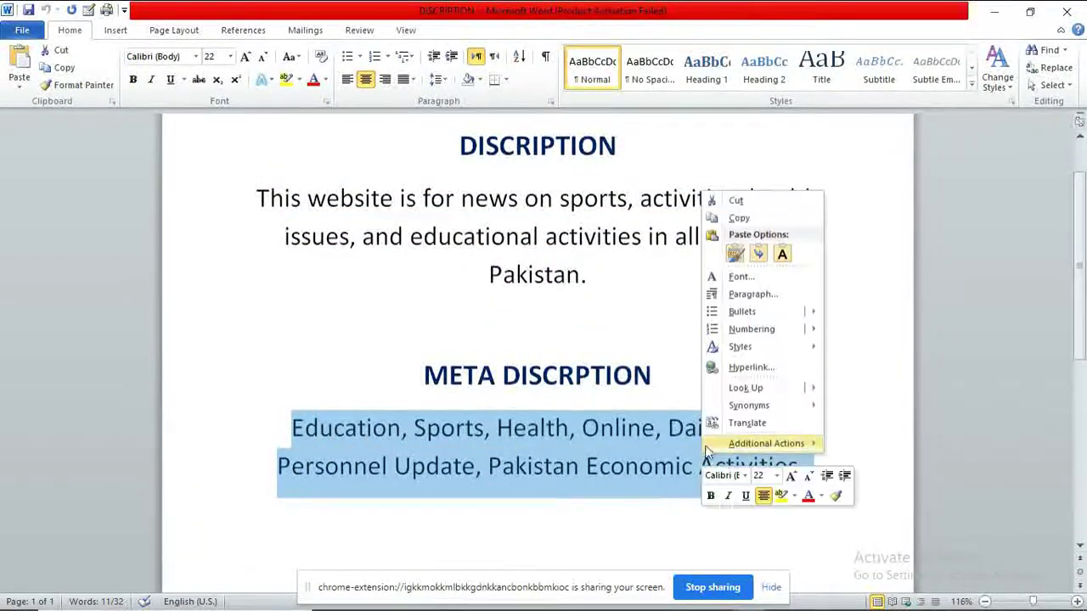
left_click(735, 217)
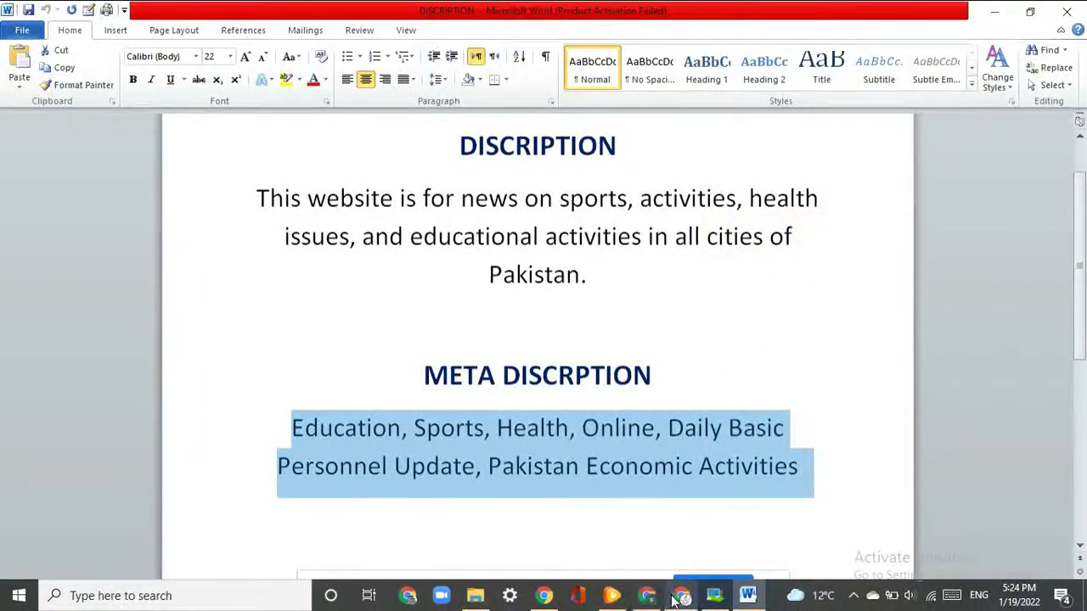
Return to the Blogger settings, paste the copied meta description text into the search description and save it
left_click(646, 531)
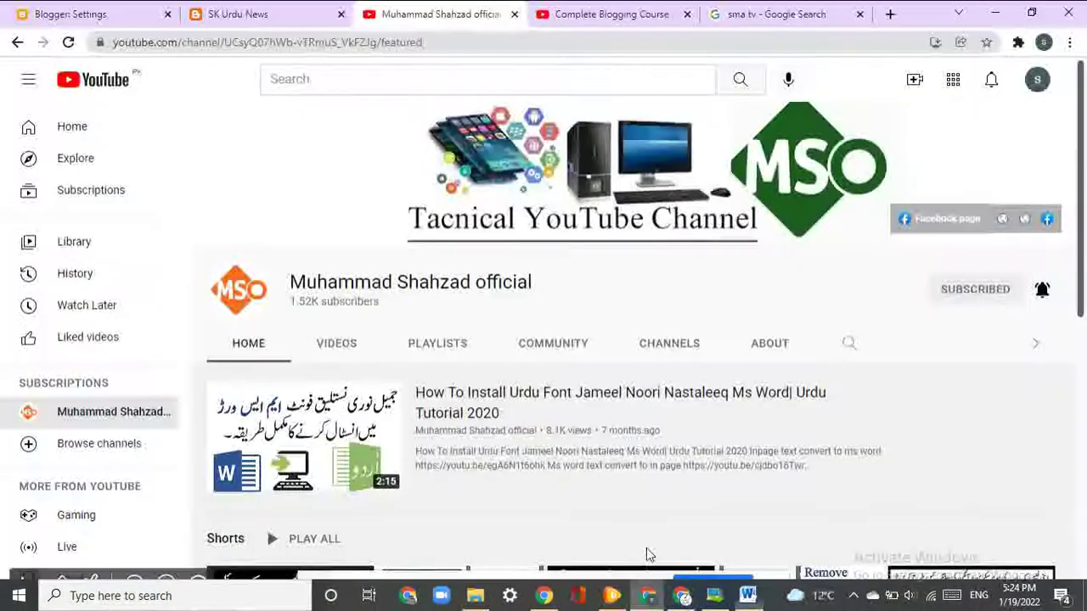
left_click(74, 10)
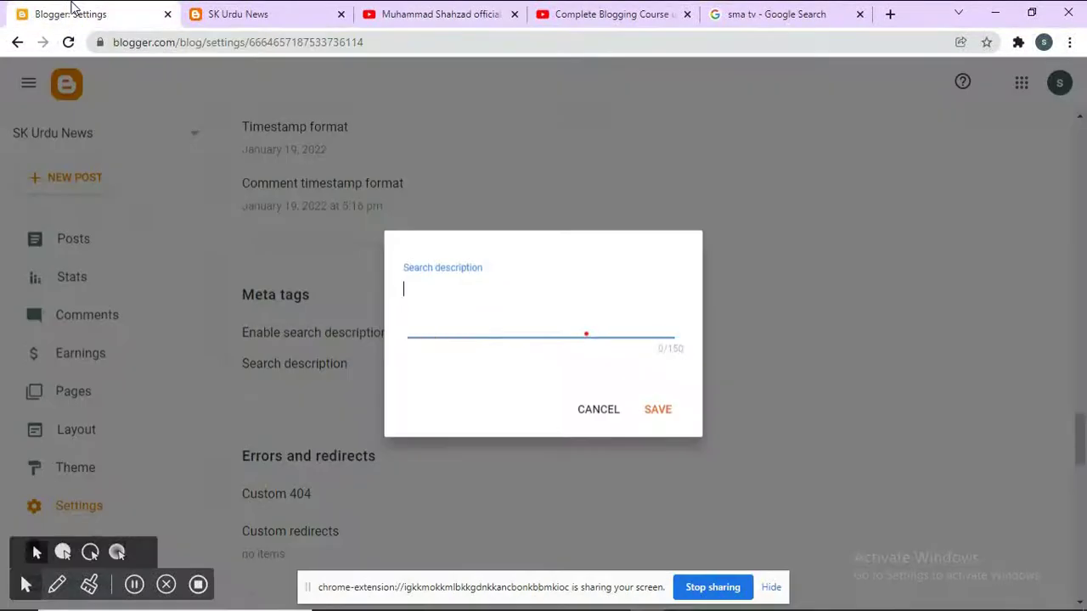
right_click(411, 295)
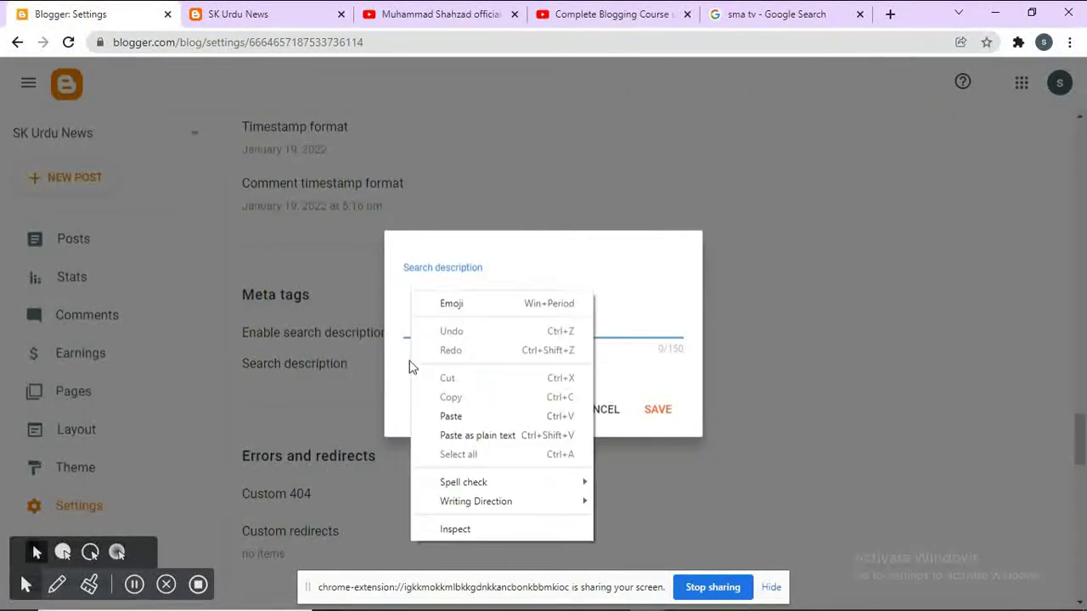
left_click(450, 415)
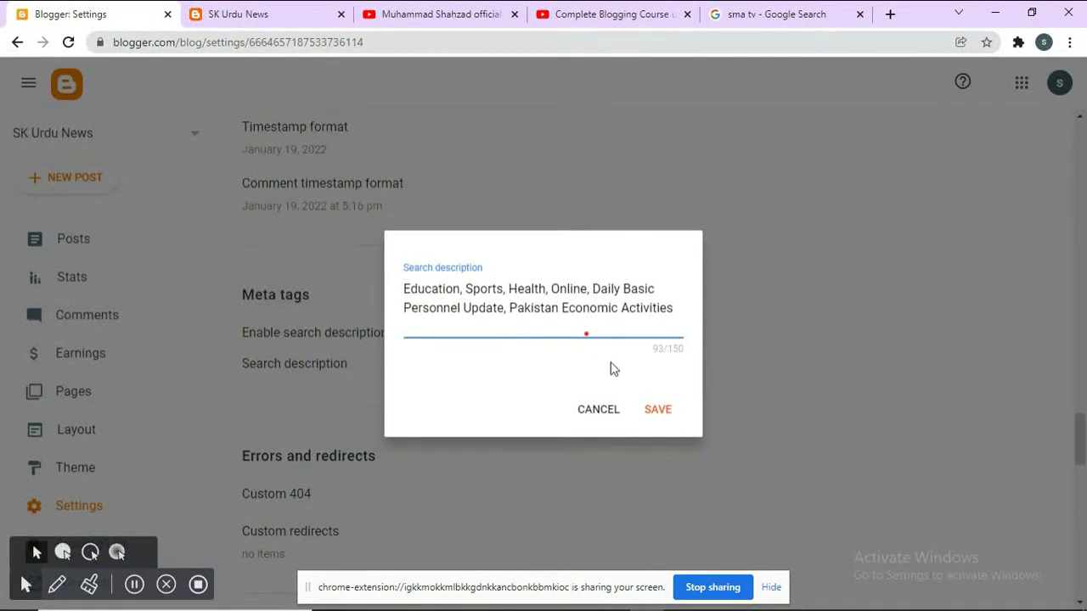
left_click(659, 409)
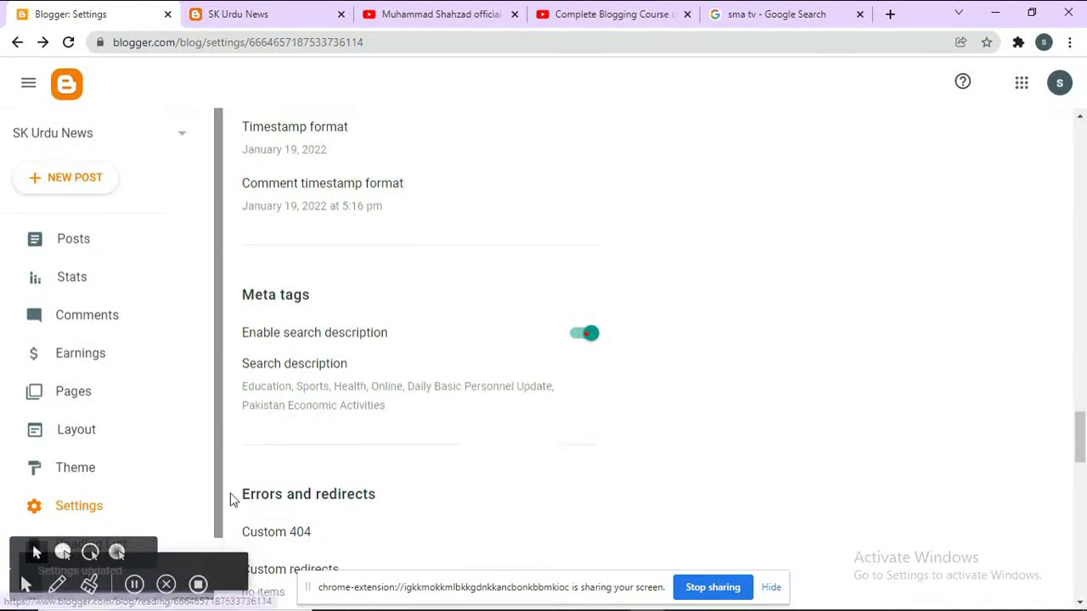
left_click_drag(1084, 429, 1086, 459)
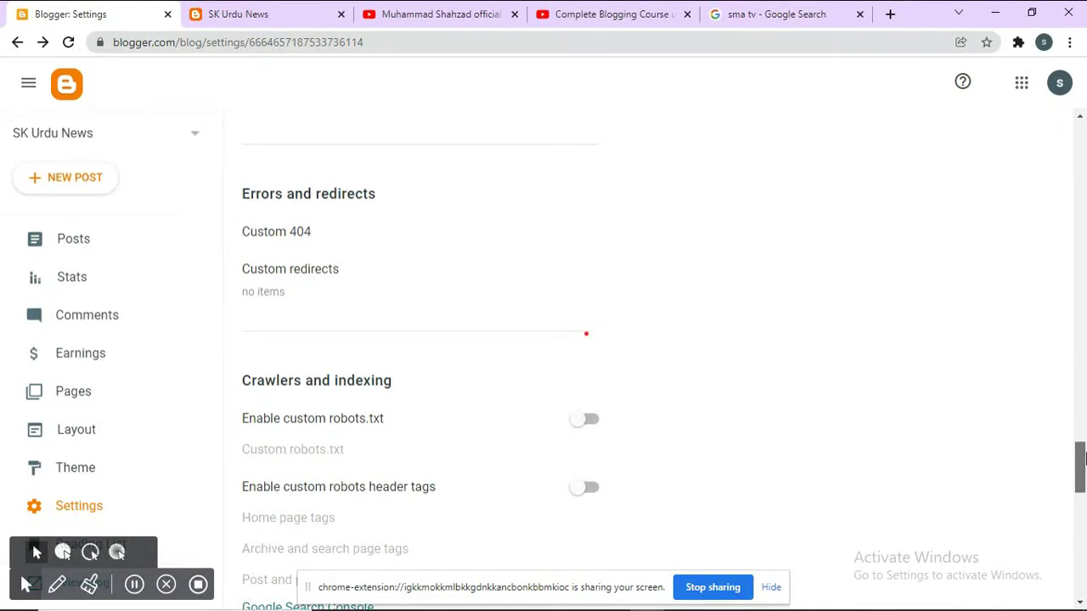
left_click_drag(1086, 459, 1085, 495)
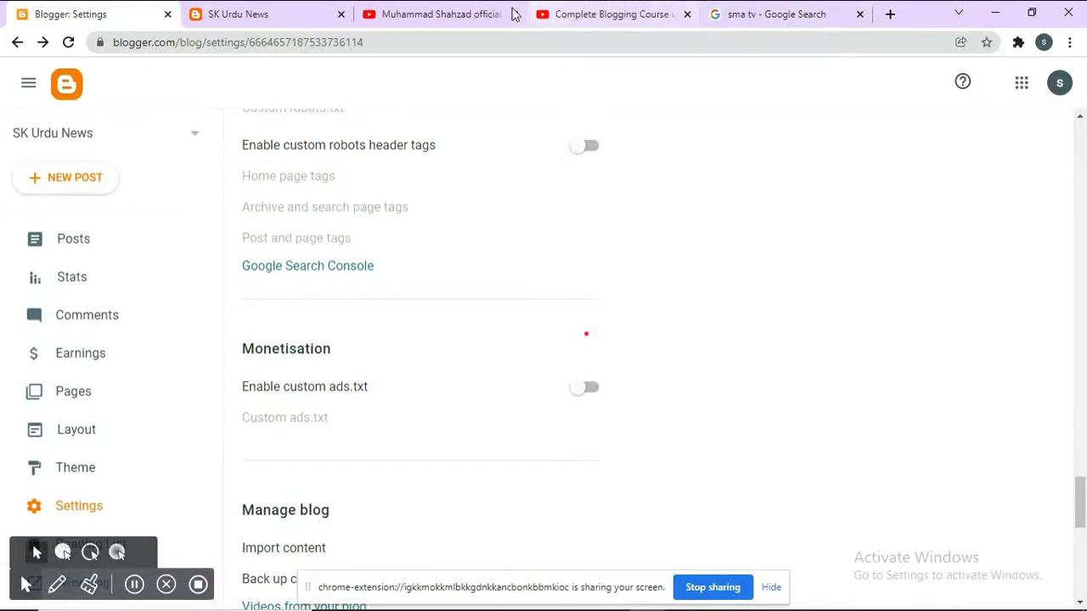
Switch to the tutorial author's YouTube channel and look through its uploaded videos, including the Blogger course lessons
left_click(470, 10)
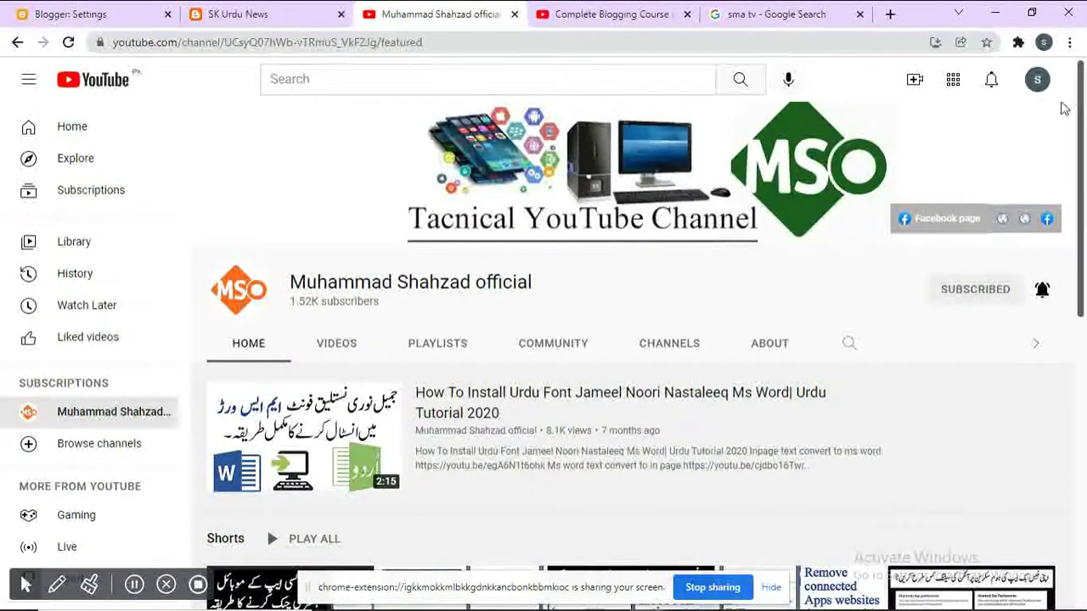
left_click(339, 345)
left_click_drag(1083, 176, 1085, 217)
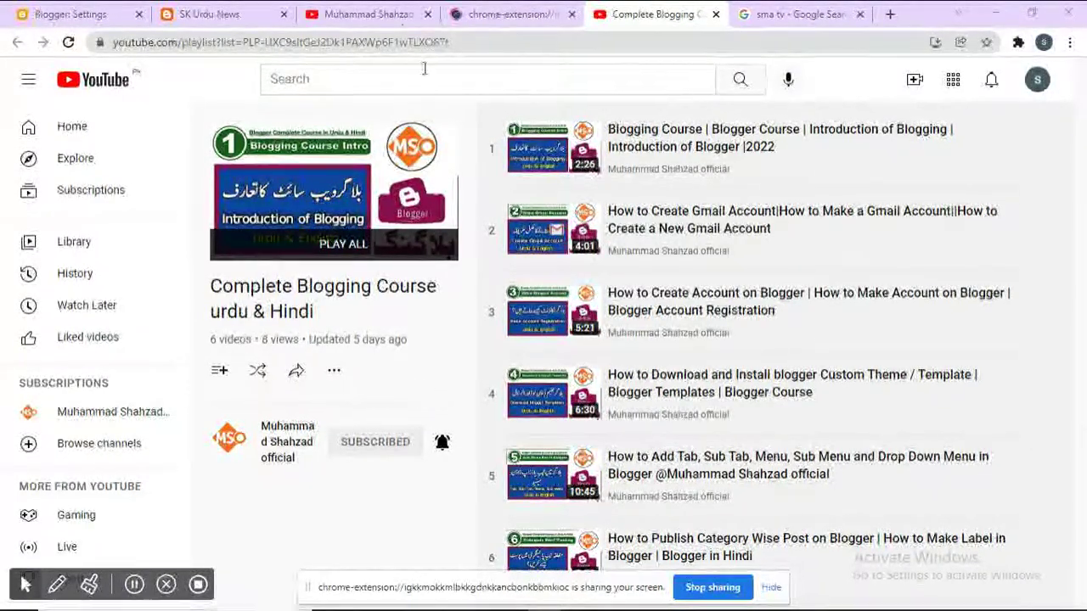
left_click(379, 12)
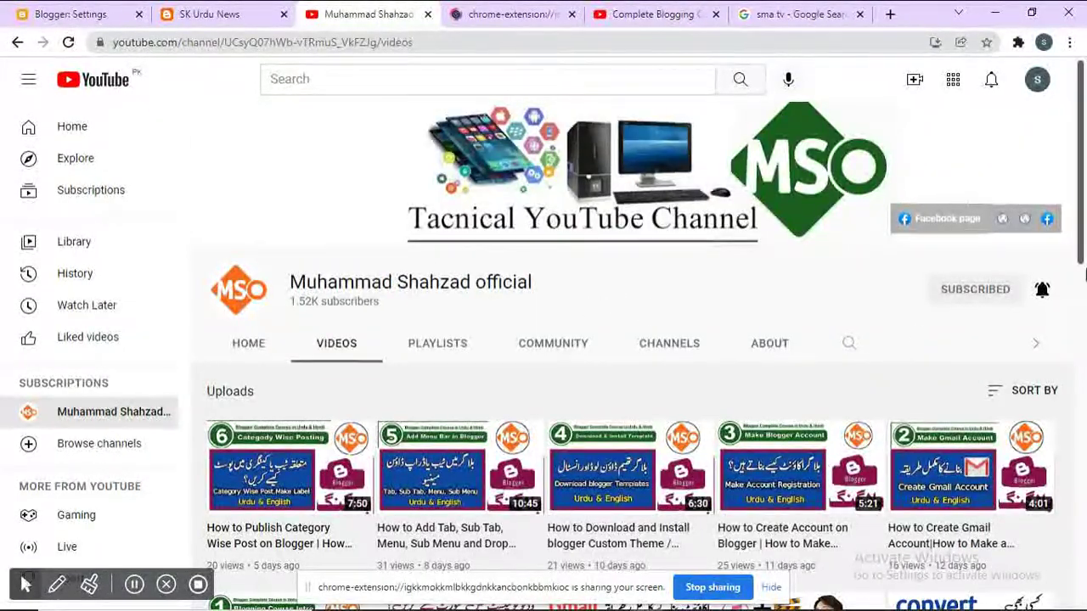
scroll(1085, 240, "down", 8)
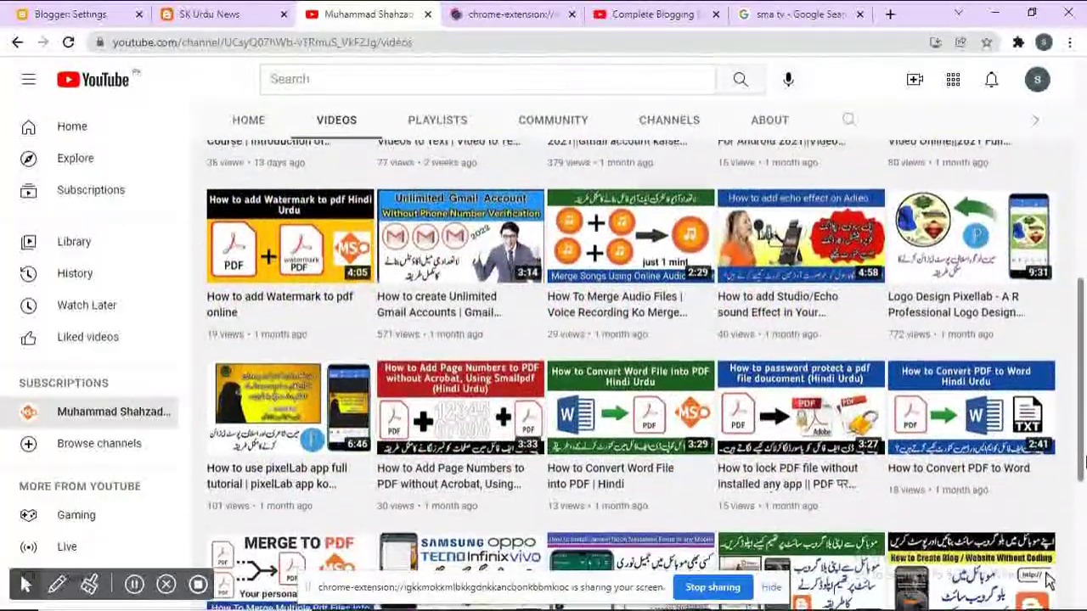
scroll(1080, 498, "down", 4)
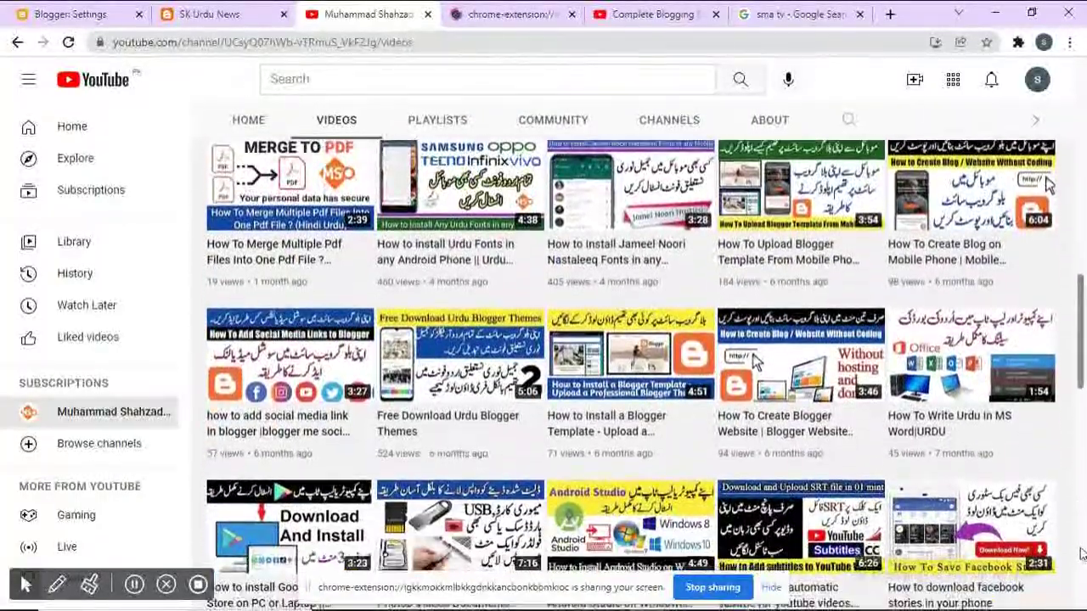
scroll(1083, 576, "down", 1)
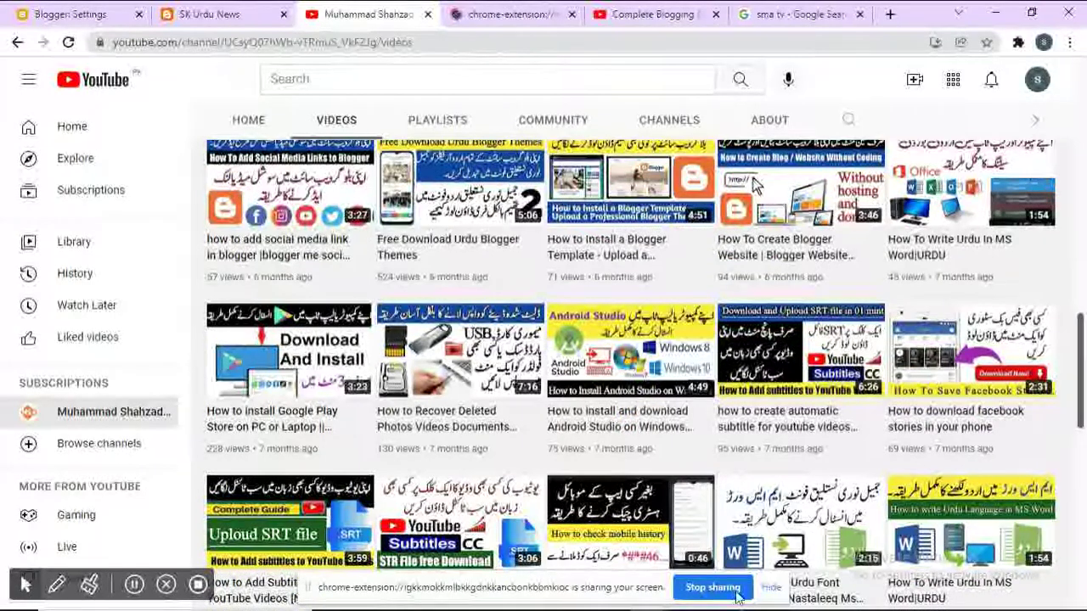